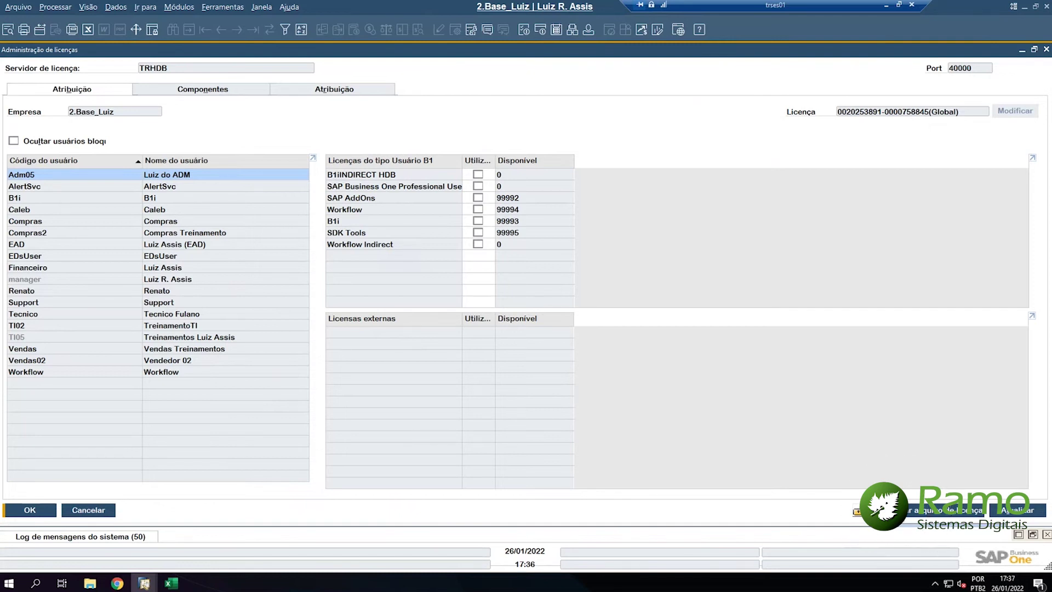
pyautogui.click(899, 511)
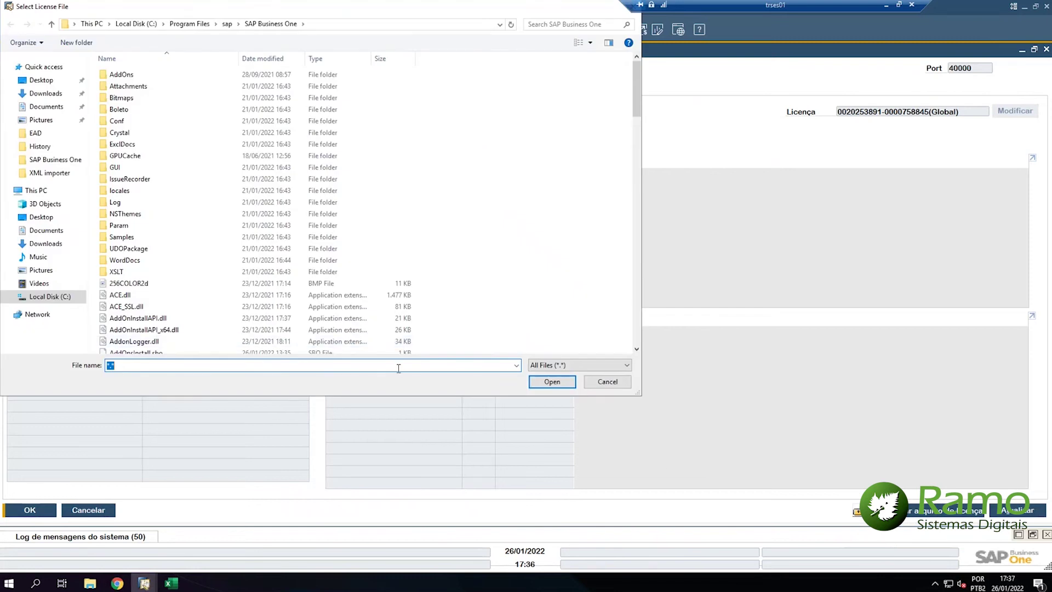
pyautogui.click(552, 382)
pyautogui.click(607, 382)
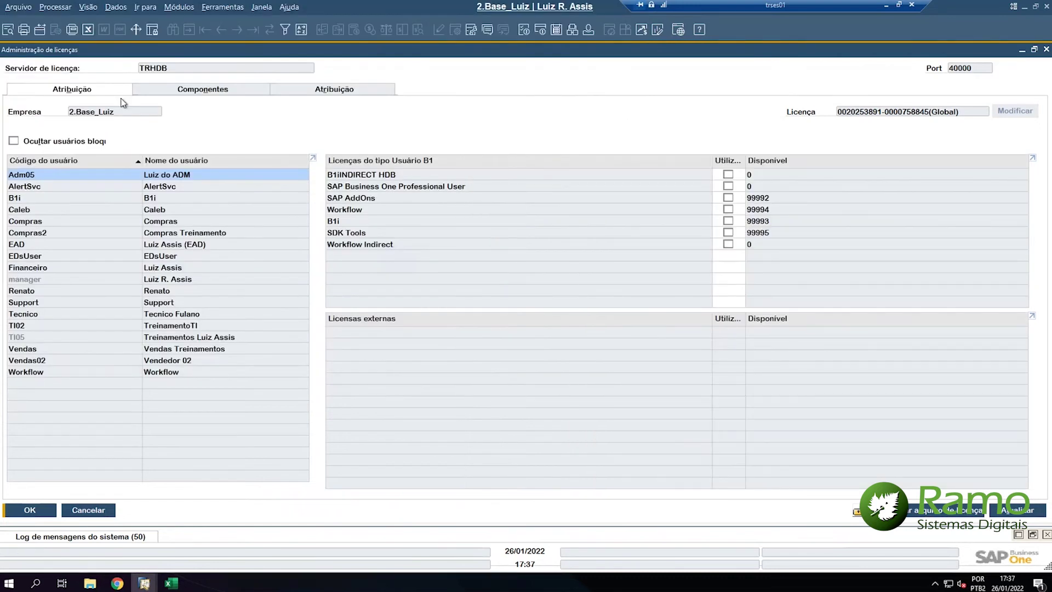
# - Try hiding the blocked users in the license assignment list
pyautogui.click(61, 91)
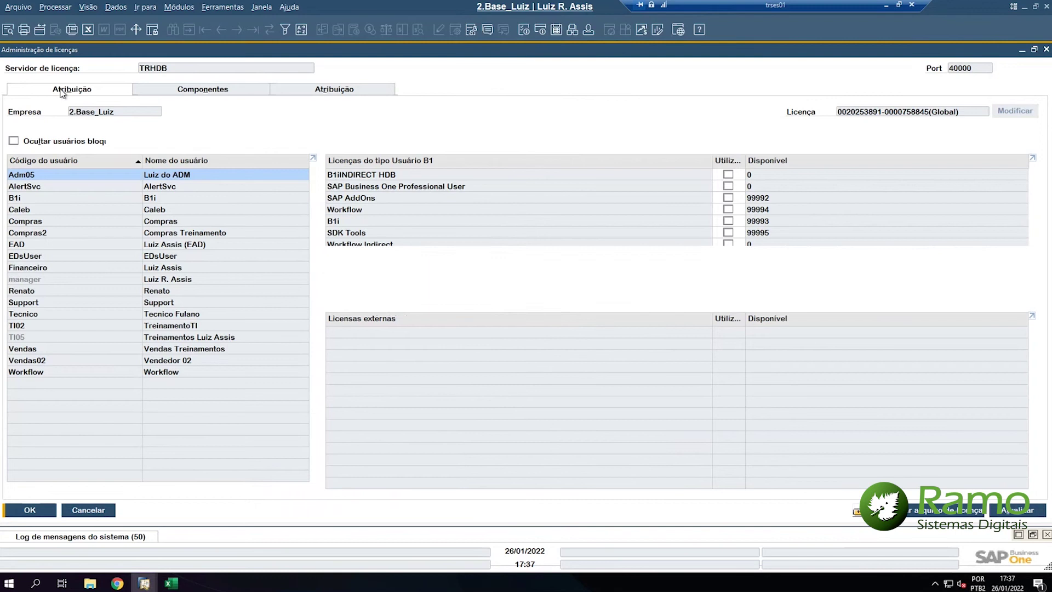
pyautogui.click(49, 144)
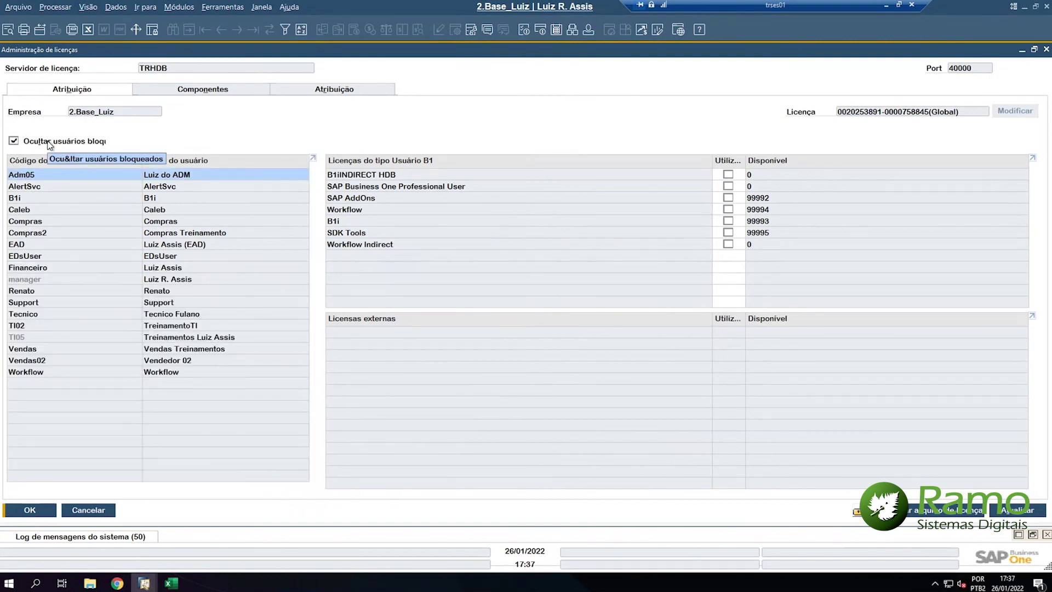
pyautogui.click(50, 144)
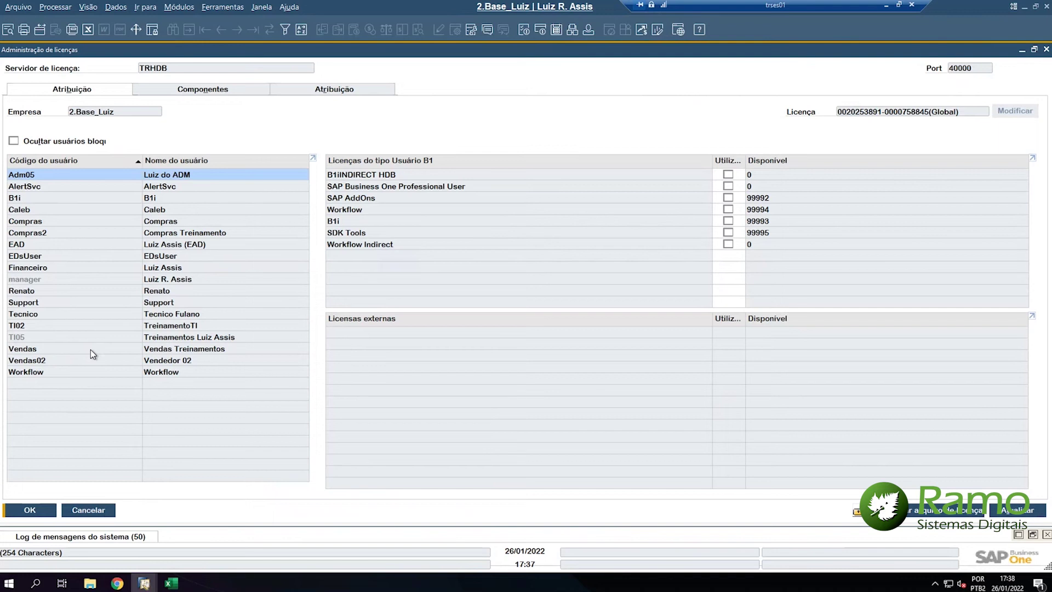
# - Fit the license tables' column widths and save the manager user with the SAP Business One Professional User license cleared and reassigned
pyautogui.click(61, 282)
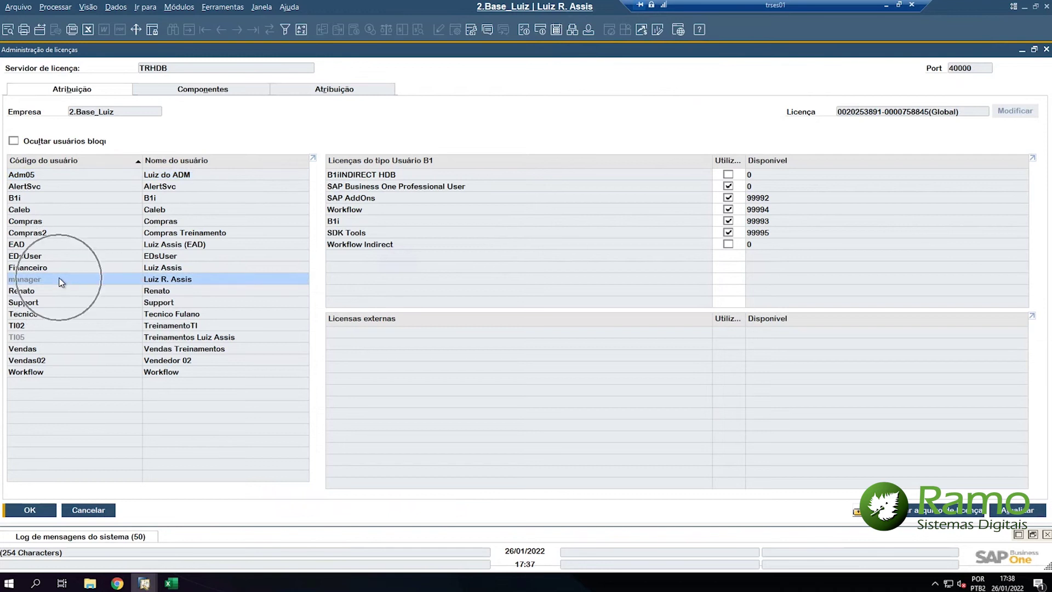
pyautogui.click(729, 186)
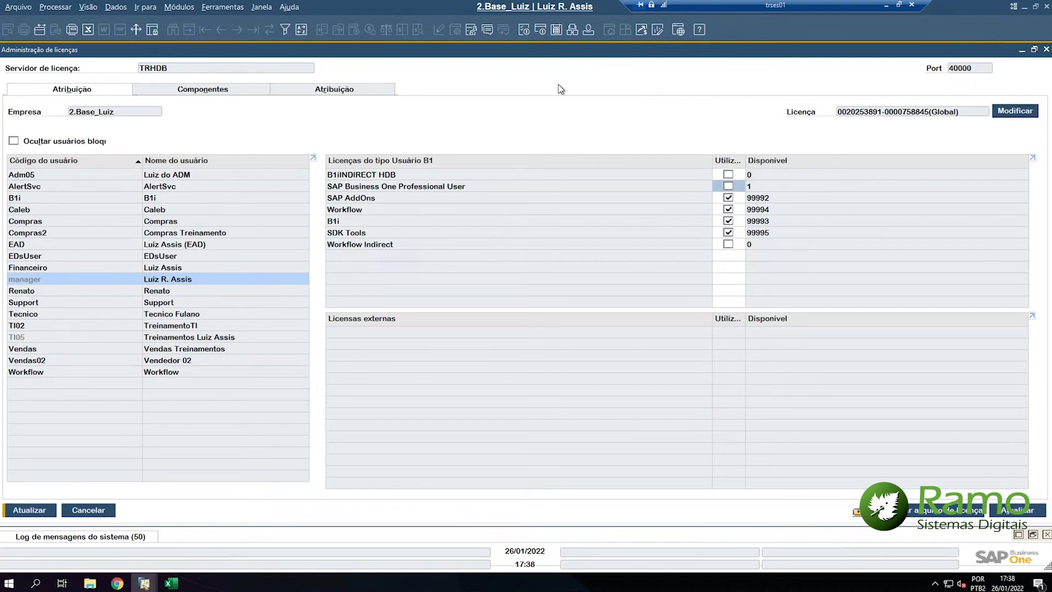
pyautogui.click(88, 7)
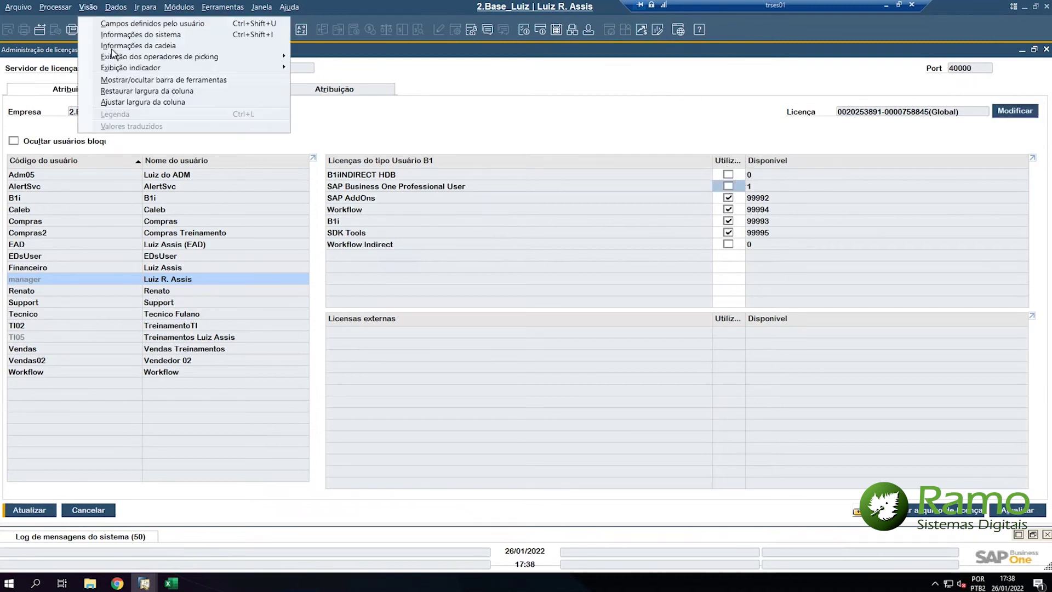
pyautogui.click(140, 102)
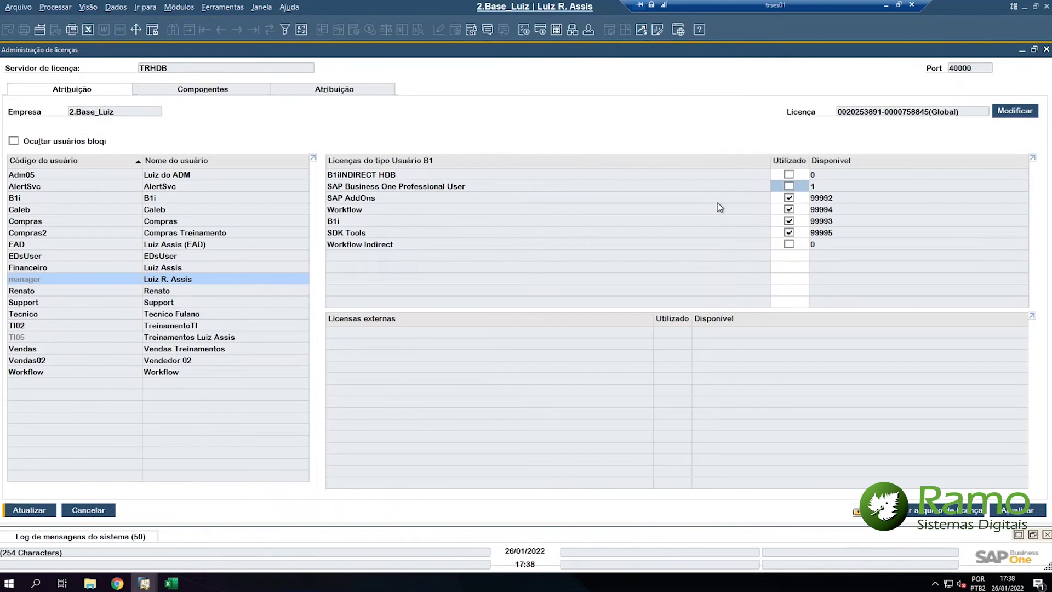
pyautogui.click(789, 187)
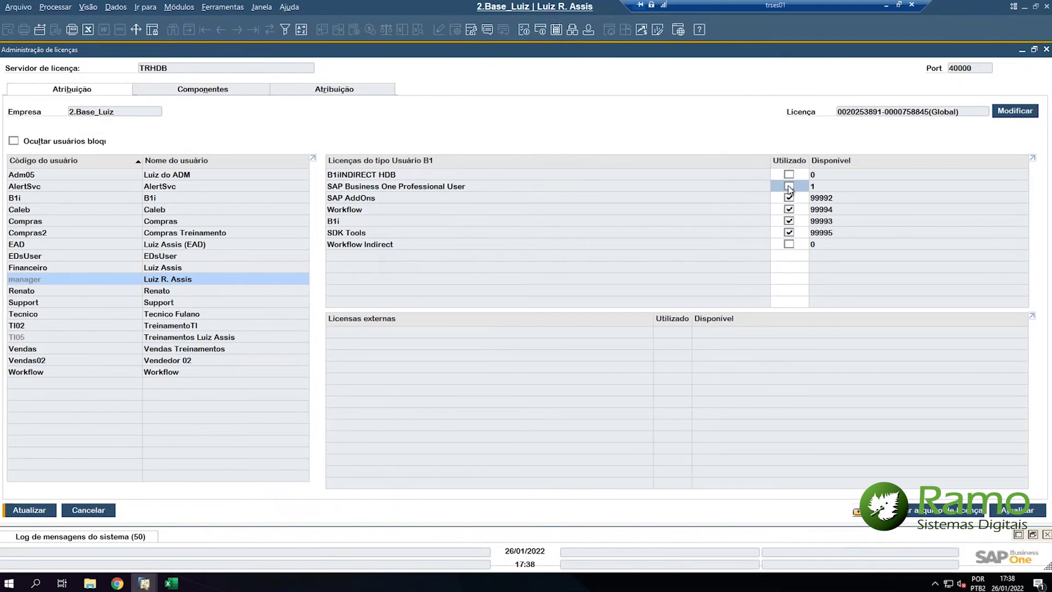
pyautogui.click(19, 511)
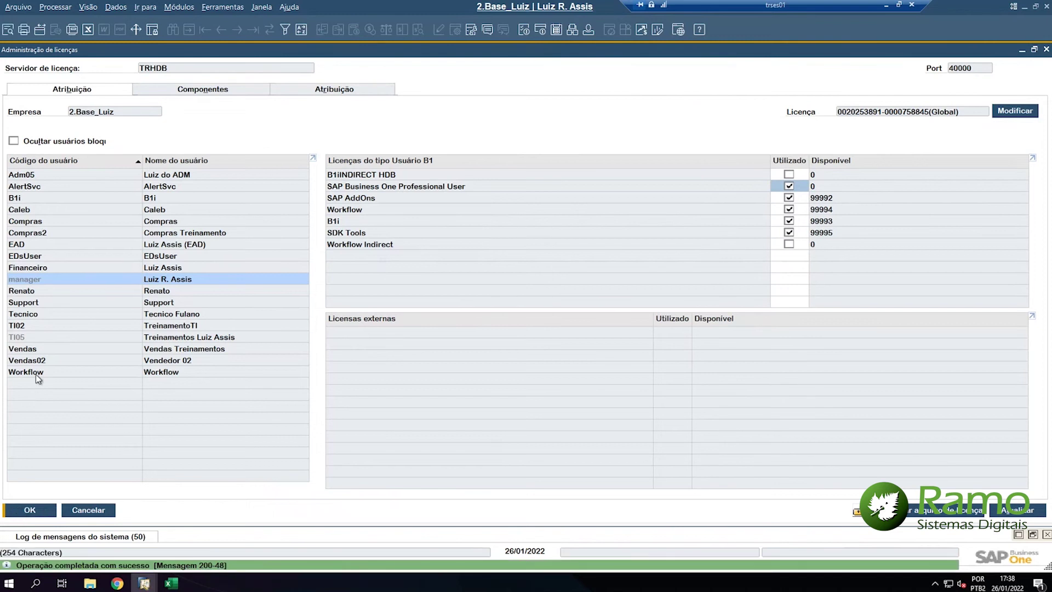
# - Try to remove the SAP Business One Professional User license from user TI05
pyautogui.click(37, 335)
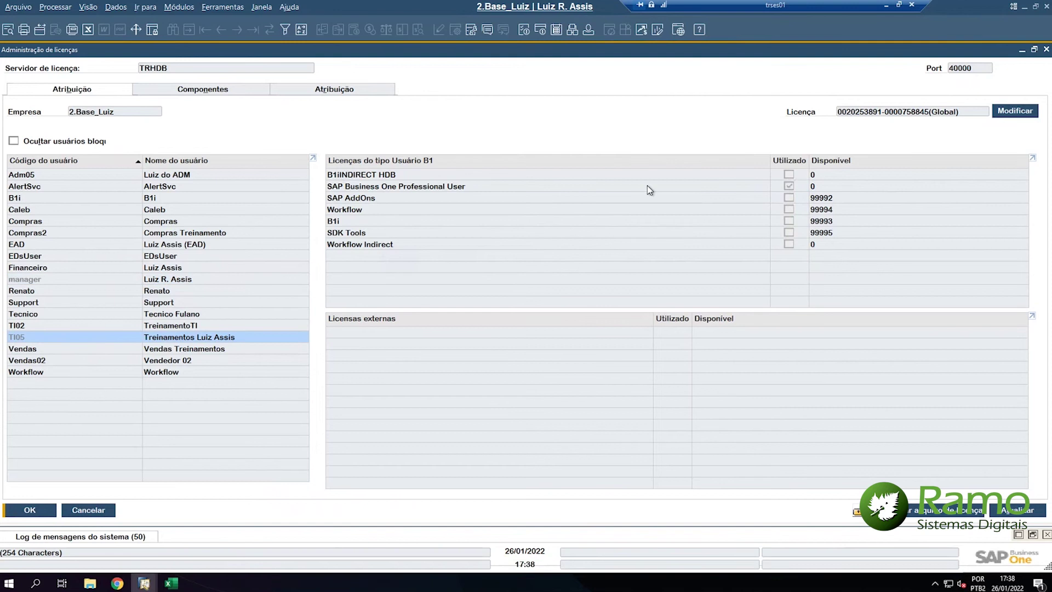
pyautogui.click(789, 185)
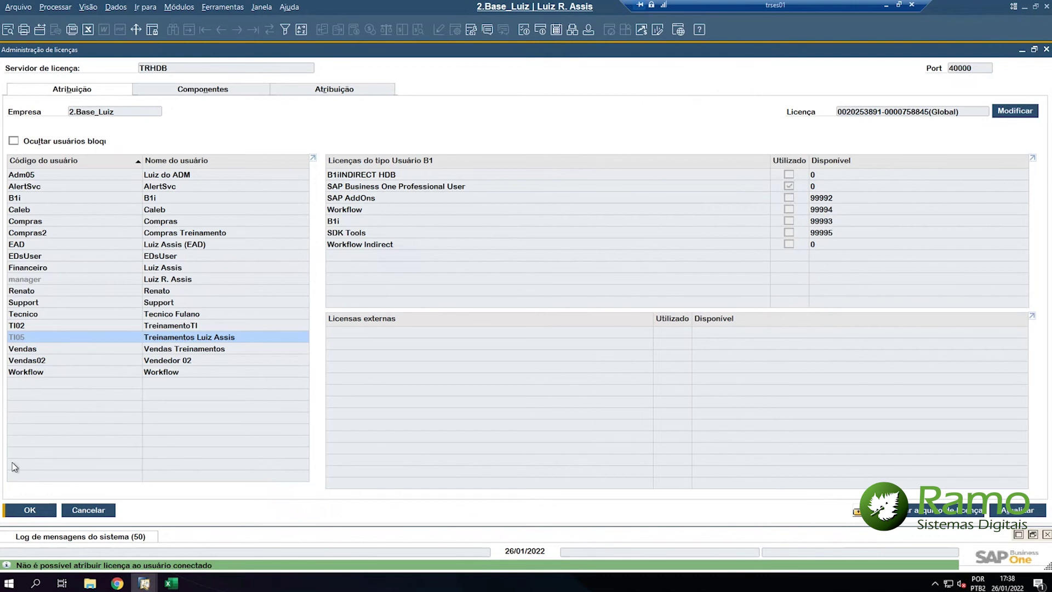
# - Remove the SAP Business One Professional User license from user Vendas and save the change
pyautogui.click(42, 349)
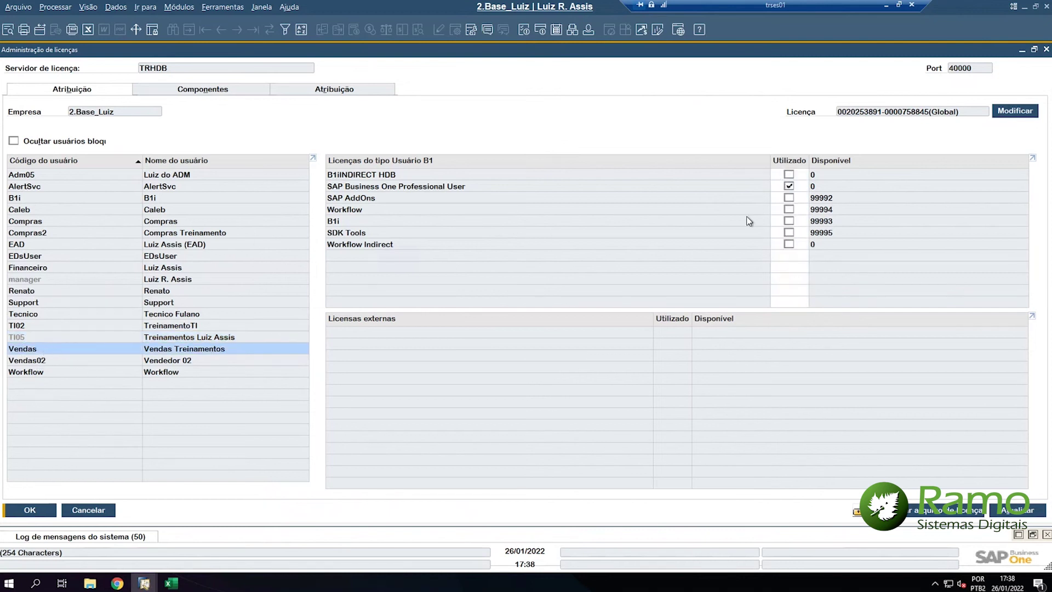
pyautogui.click(793, 185)
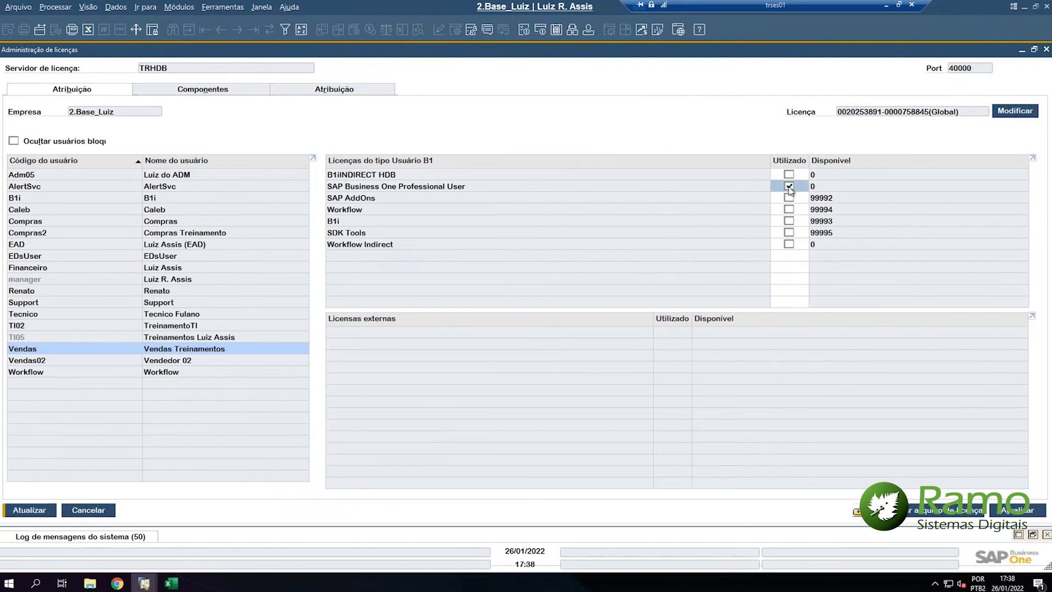
pyautogui.click(822, 193)
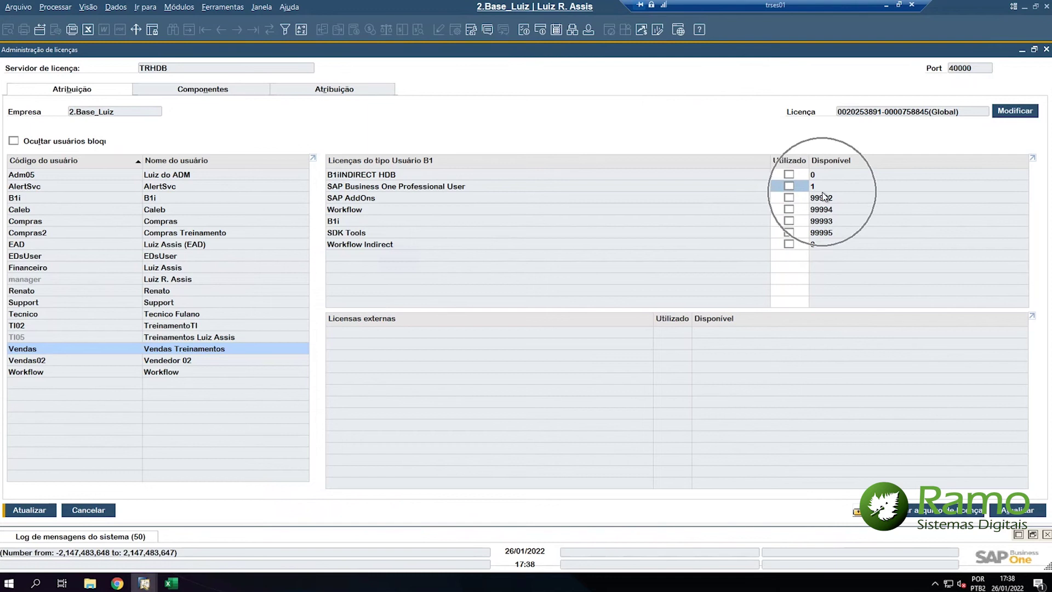
pyautogui.click(27, 511)
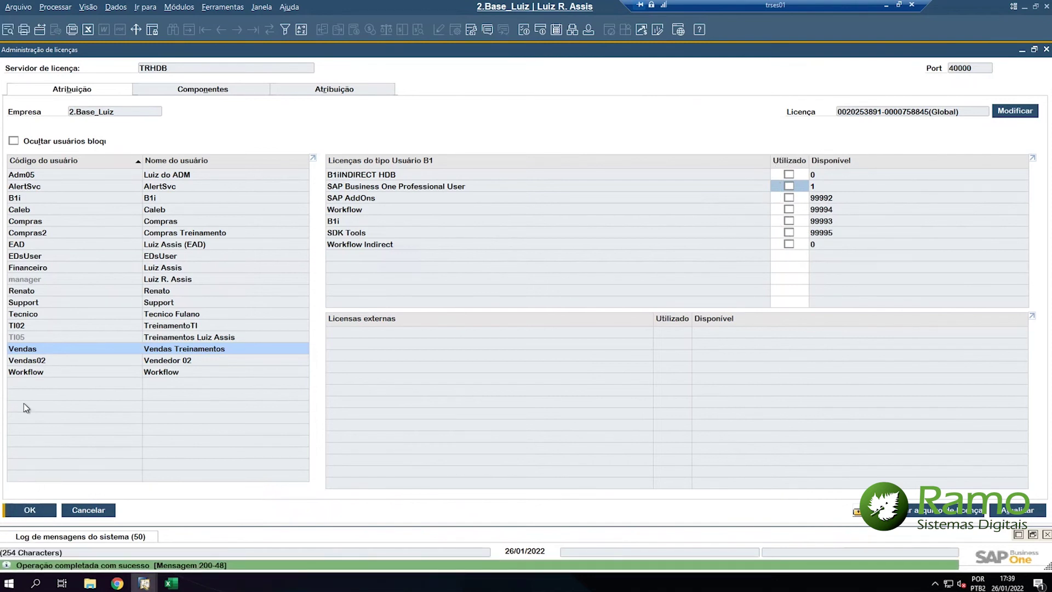
# - Assign the SAP Business One Professional User license to user Tecnico and save the change
pyautogui.click(34, 317)
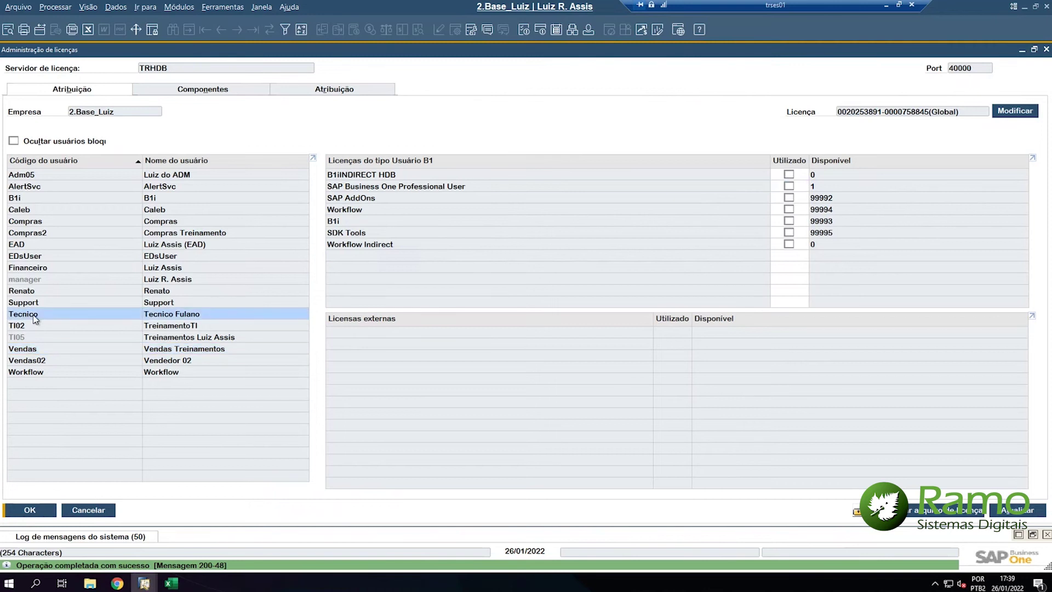
pyautogui.click(791, 187)
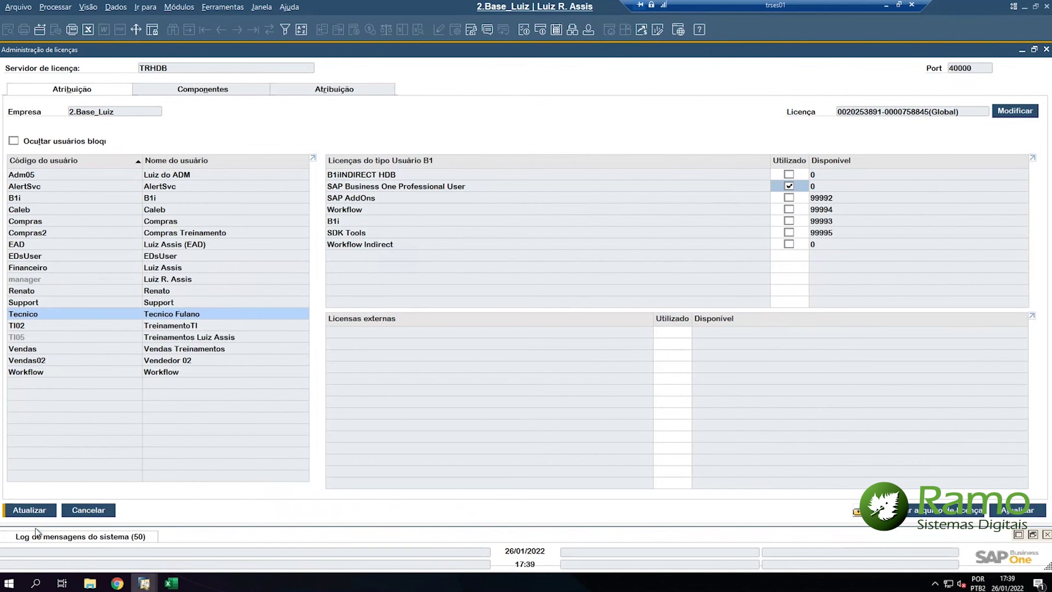
pyautogui.click(30, 511)
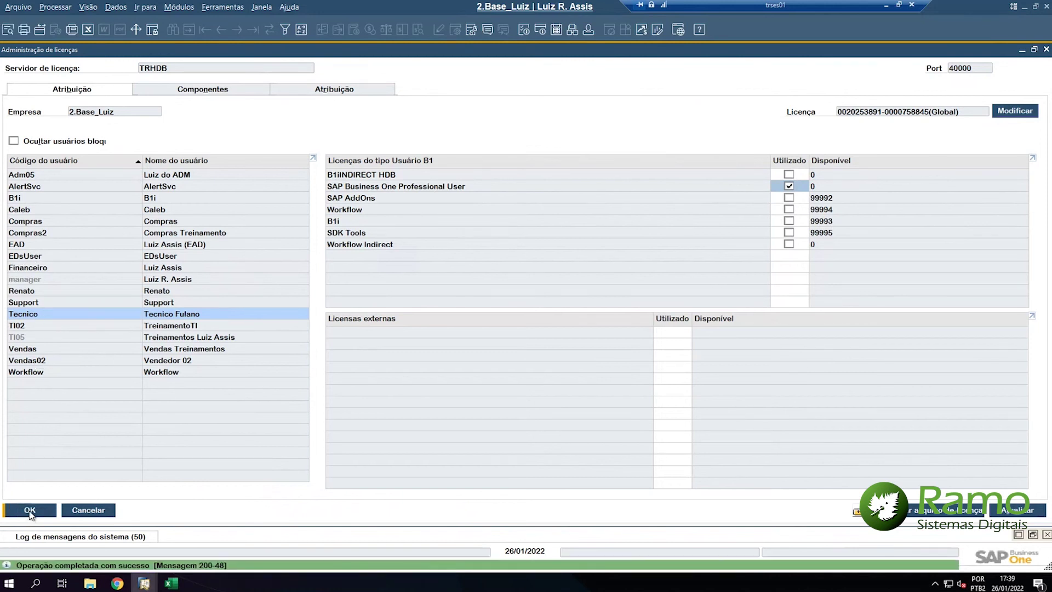
# - Review the totals, availability and validity dates of the AddOns compatibility, Professional User and SAP AddOns license components
pyautogui.click(206, 96)
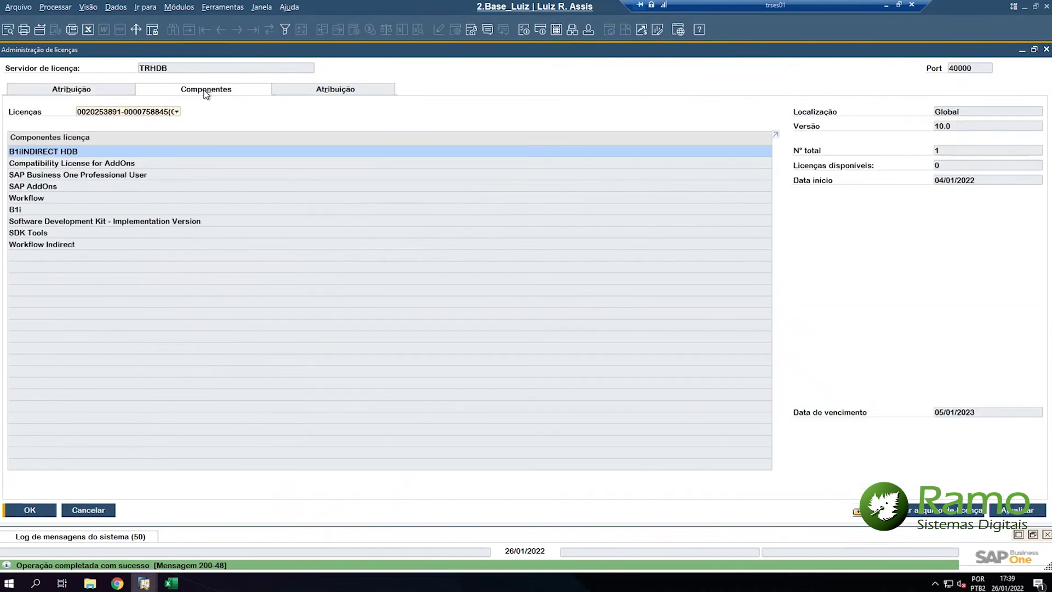
pyautogui.click(203, 188)
pyautogui.click(204, 188)
pyautogui.click(109, 164)
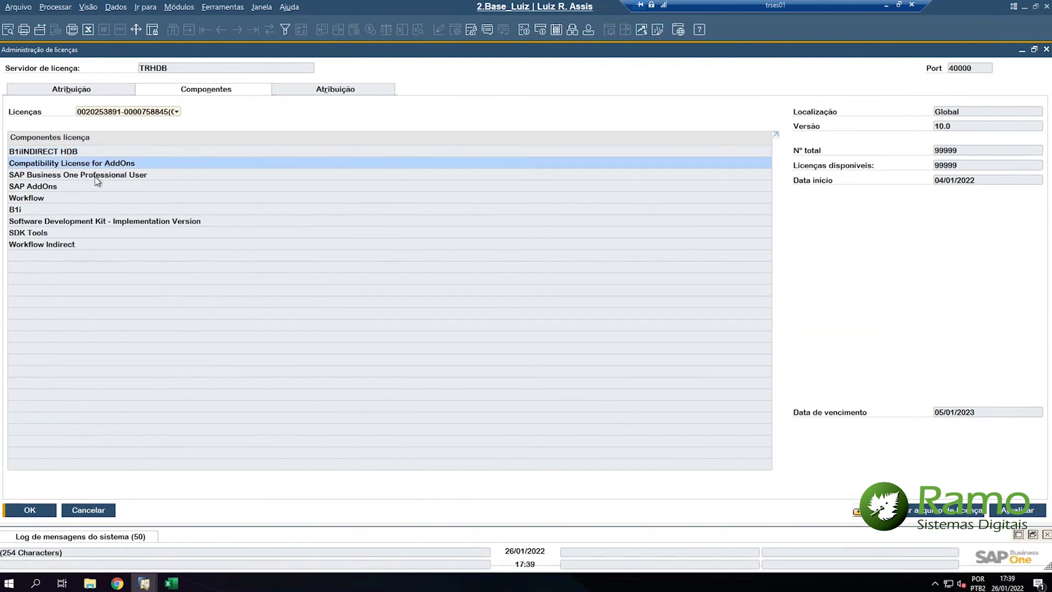
pyautogui.click(94, 177)
pyautogui.click(75, 188)
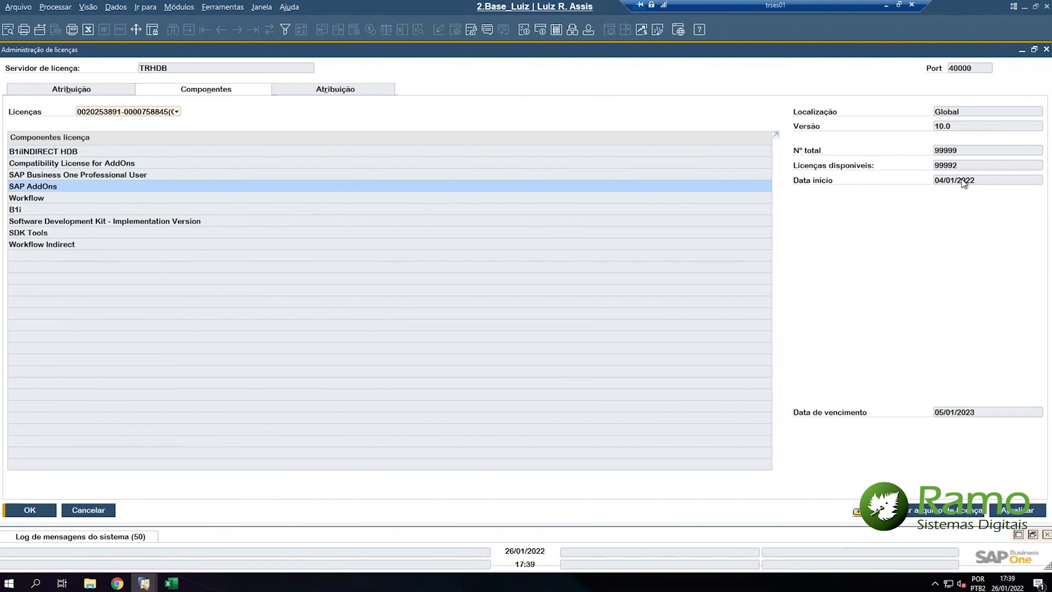
pyautogui.click(120, 175)
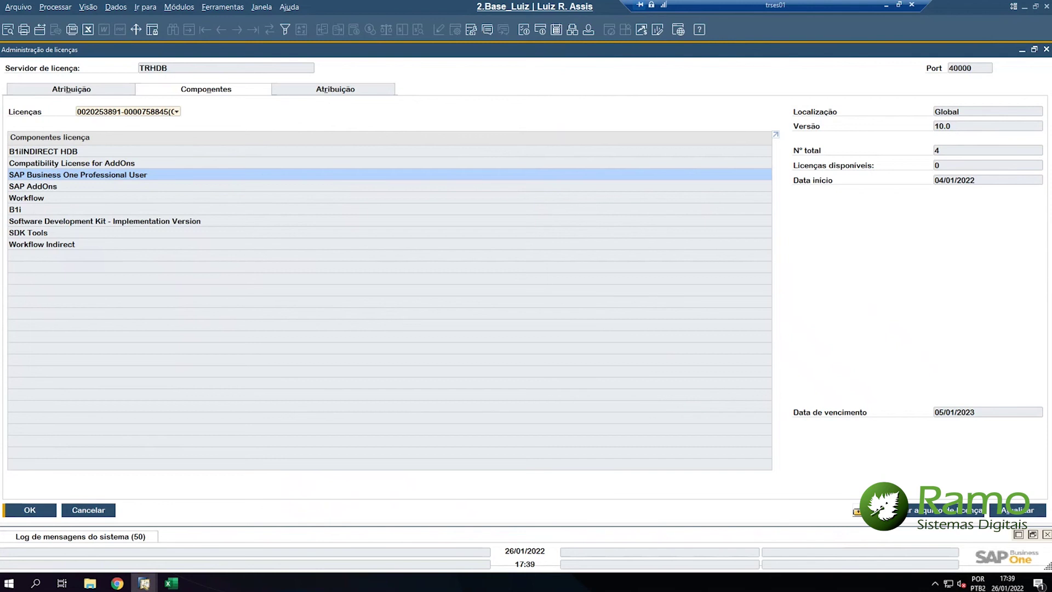
# - View the logged-in user's definition and close it without making changes
pyautogui.click(570, 7)
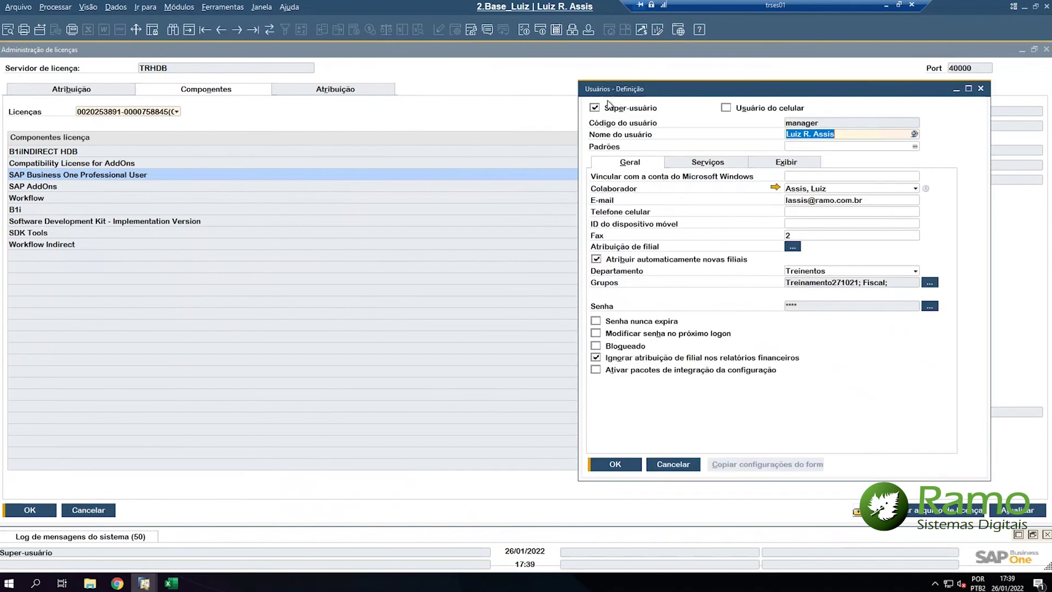
pyautogui.click(669, 465)
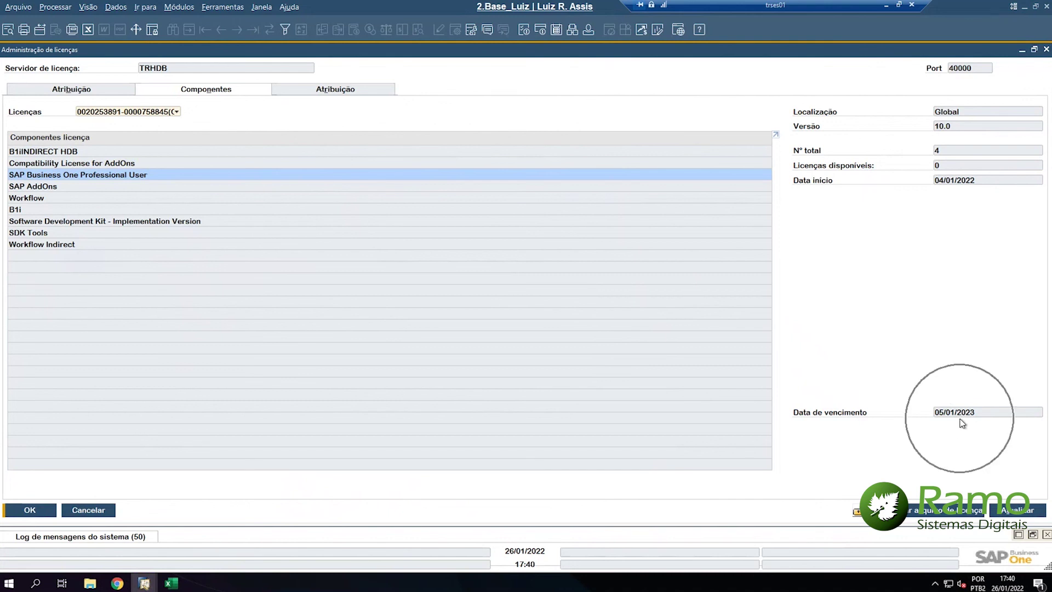
# - Copy the whole per-user license assignment overview table and paste it into the blank Excel sheet starting at cell A1
pyautogui.click(328, 94)
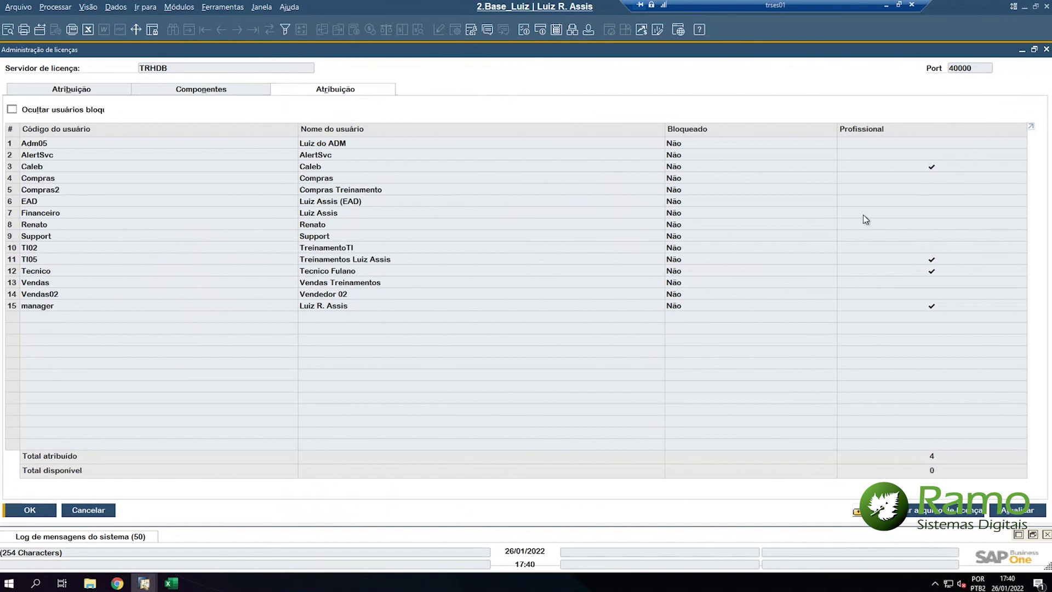
pyautogui.rightClick(825, 189)
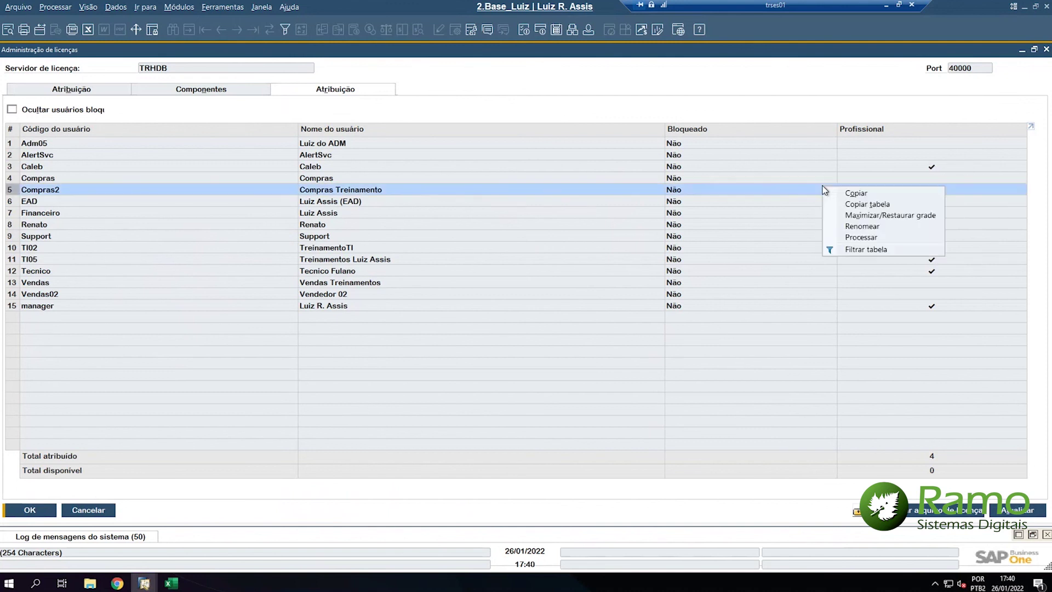
pyautogui.click(879, 205)
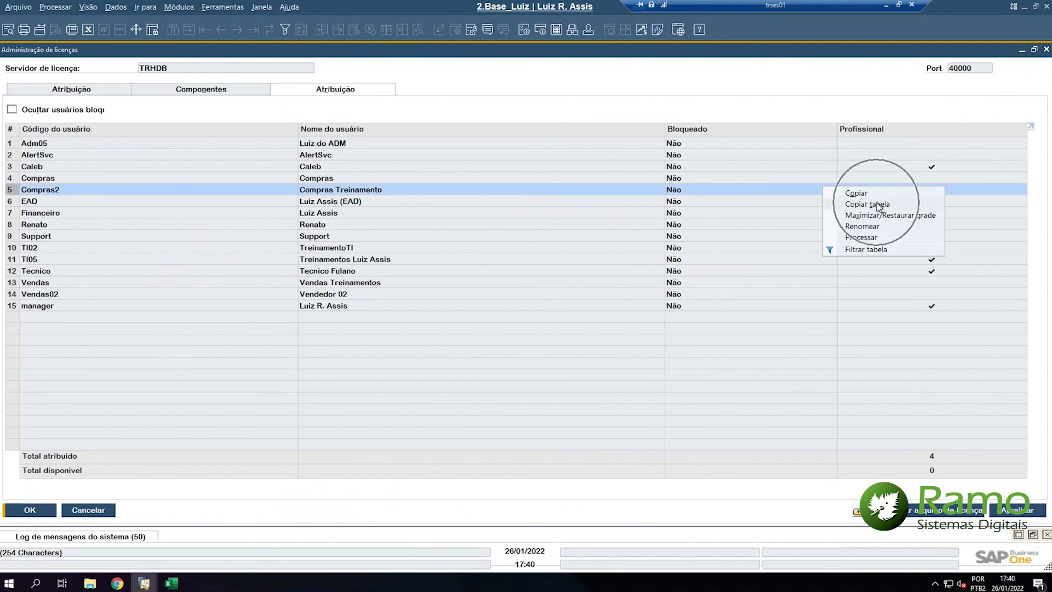
pyautogui.click(184, 582)
pyautogui.write('Código do usuário\tNome do usuário\tBloqueado\tProfissional Adm05\tLuiz do ADM\tNão\t AlertSvc\tAlertSvc\tNão\t Caleb\tCaleb\tNão\t✔ Compras\tCompras\tNão\t Compras2\tCompras Treinamento\tNão\t EAD\tLuiz Assis (EAD)\tNão\t Financeiro\tLuiz Assis\tNão\t Renato\tRenato\tNão\t Support\tSupport\tNão\t TI02\tTreinamentoTI\tNão\t TI05\tTreinamentos Luiz Assis\tNão\t✔ Tecnico\tTecnico Fulano\tNão\t✔ Vendas\tVendas Treinamentos\tNão\t Vendas02\tVendedor 02\tNão\t manager\tLuiz R. Assis\tNão\t✔')
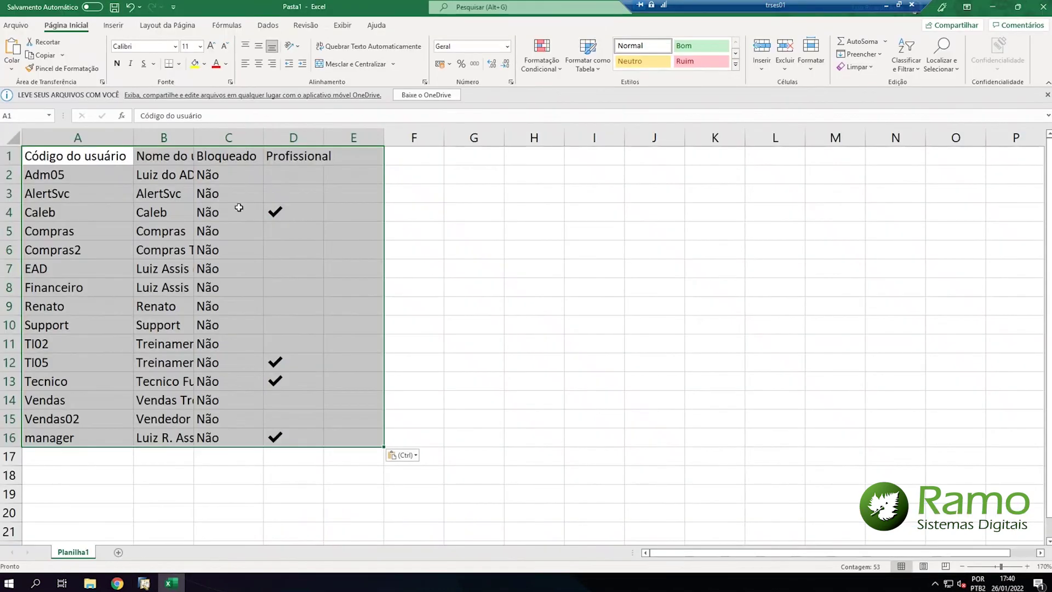
# - Check the license marks in the pasted table, fit the Profissional column to its content, and return to SAP Business One
pyautogui.click(296, 215)
pyautogui.click(300, 364)
pyautogui.click(296, 388)
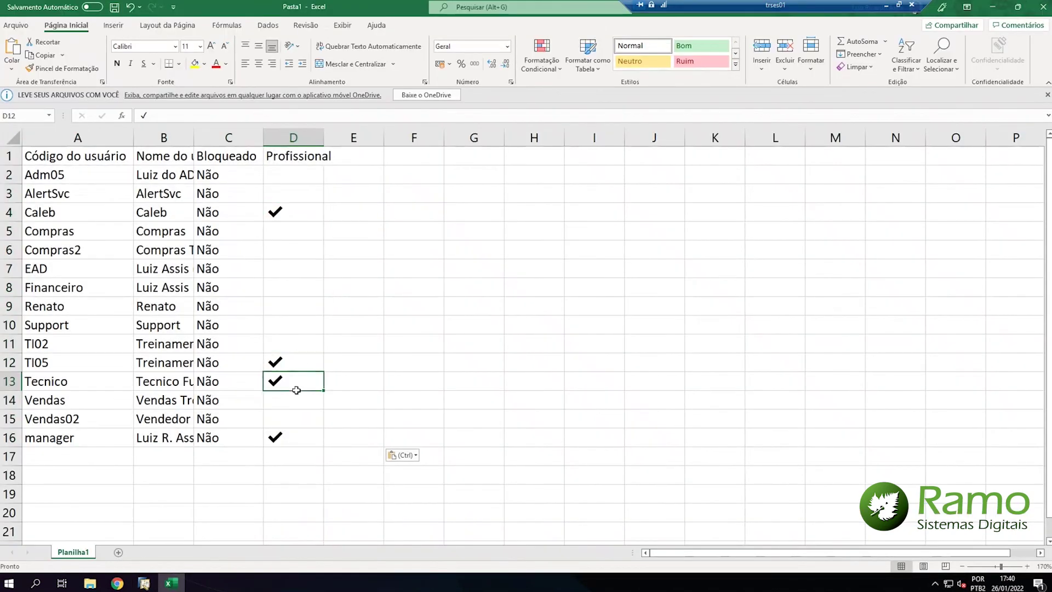
pyautogui.click(294, 422)
pyautogui.click(287, 438)
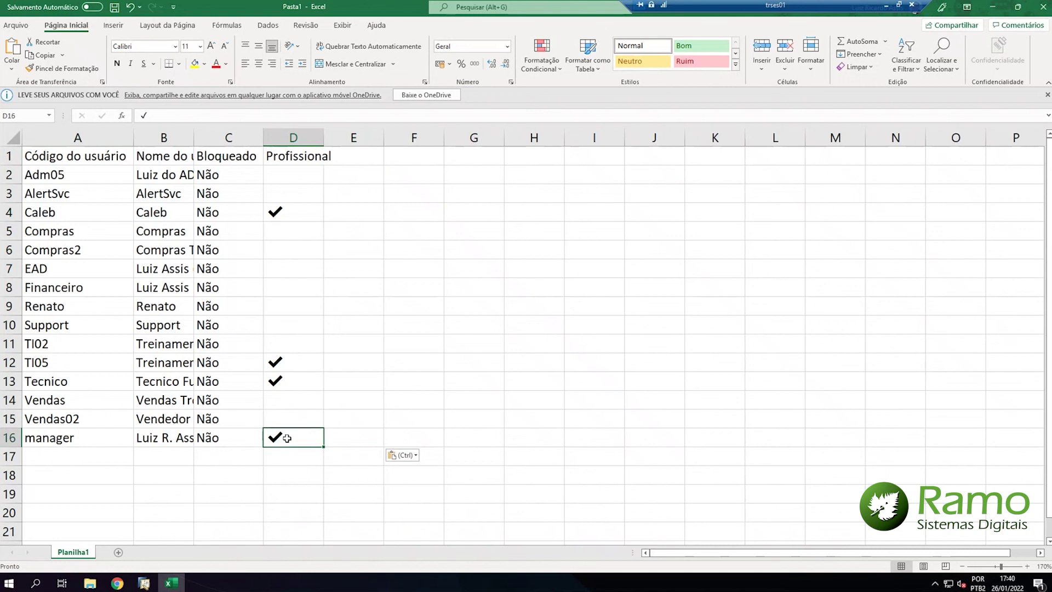
pyautogui.click(296, 364)
pyautogui.click(292, 378)
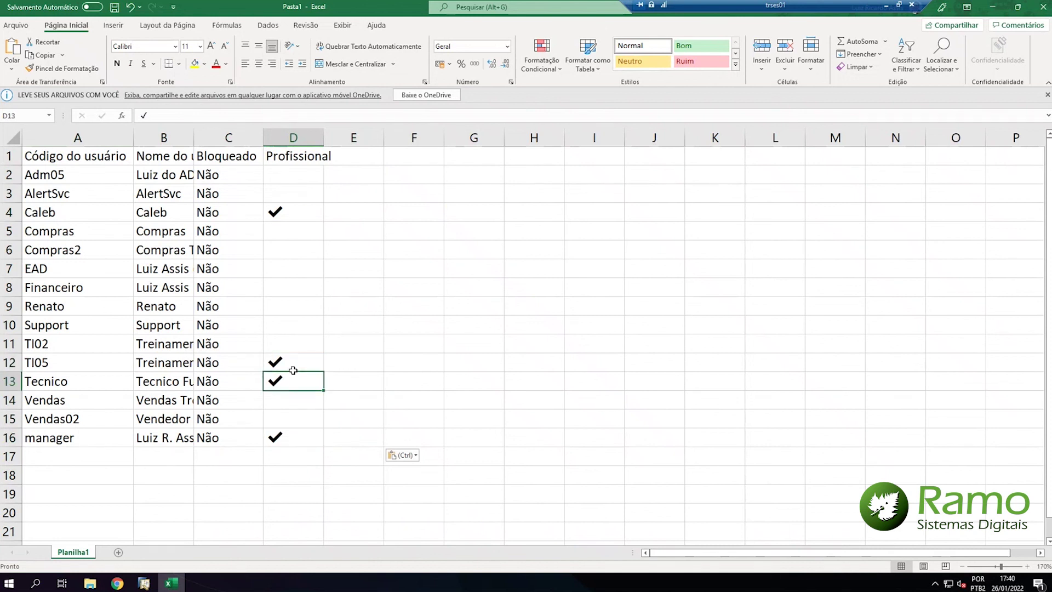
pyautogui.doubleClick(324, 138)
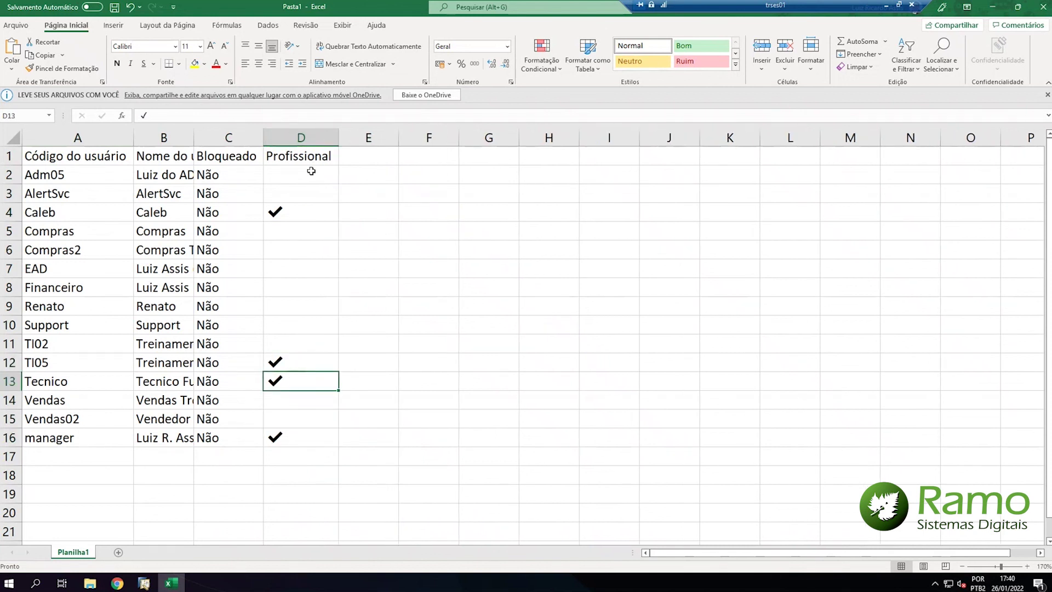
pyautogui.press('ctrl')
pyautogui.moveTo(147, 584)
pyautogui.click(104, 537)
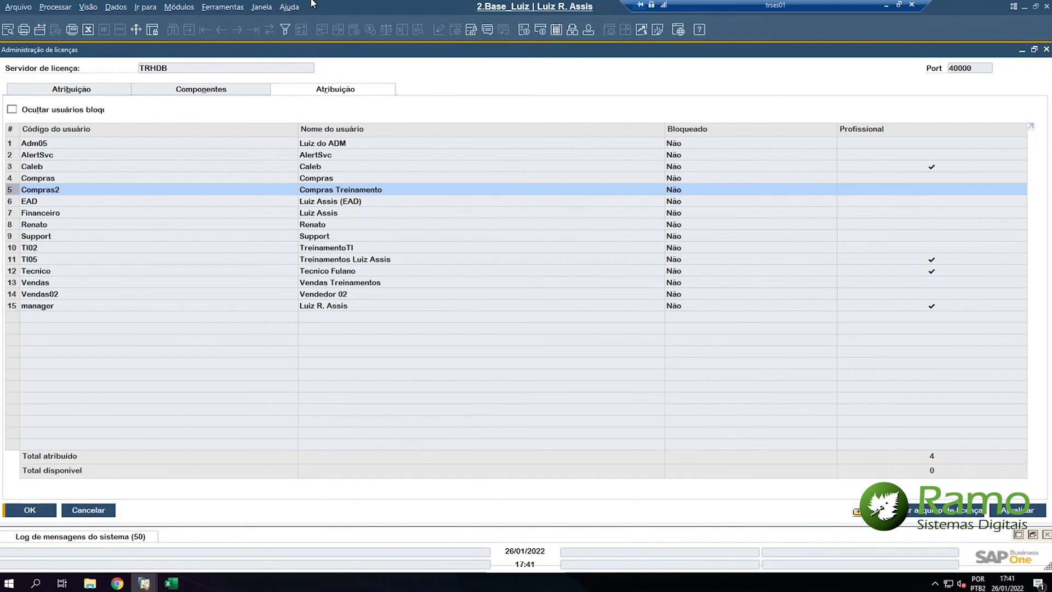
# - Reset the table filter's criteria and filter the license overview to users whose Profissional field is Igual a the check mark
pyautogui.click(285, 30)
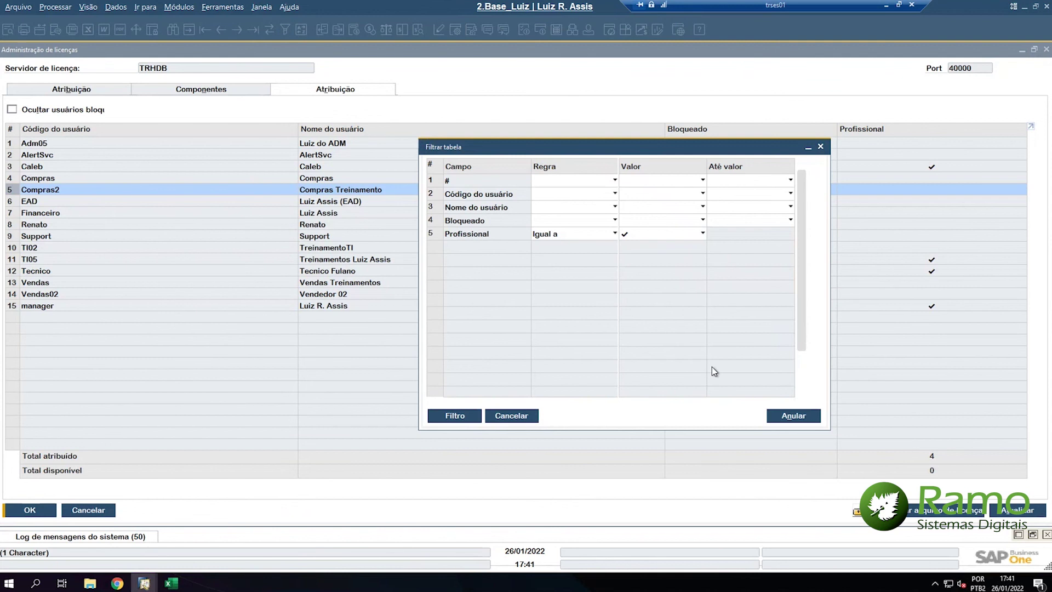
pyautogui.click(786, 418)
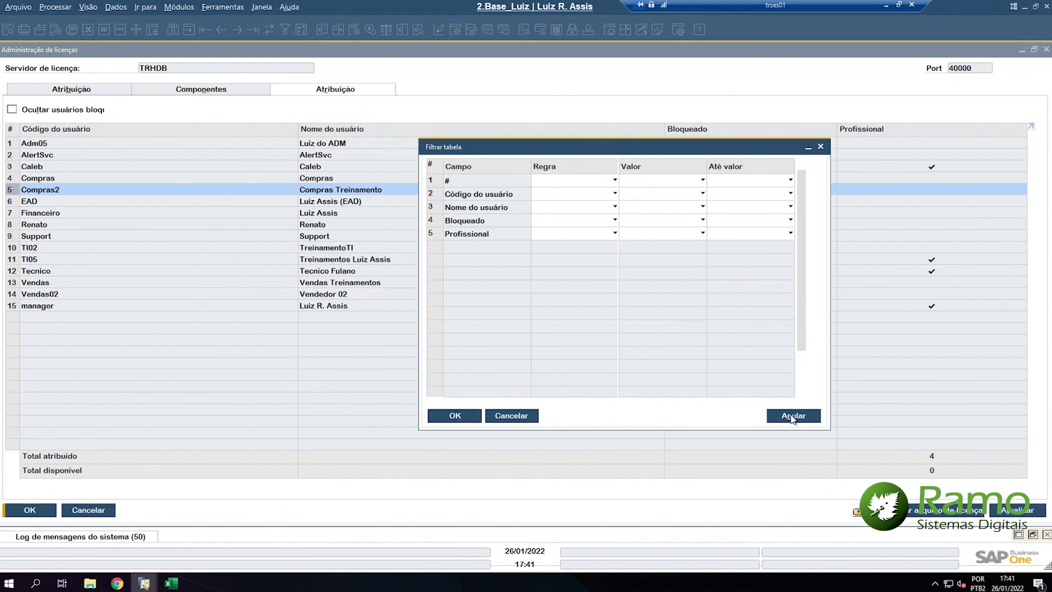
pyautogui.click(576, 232)
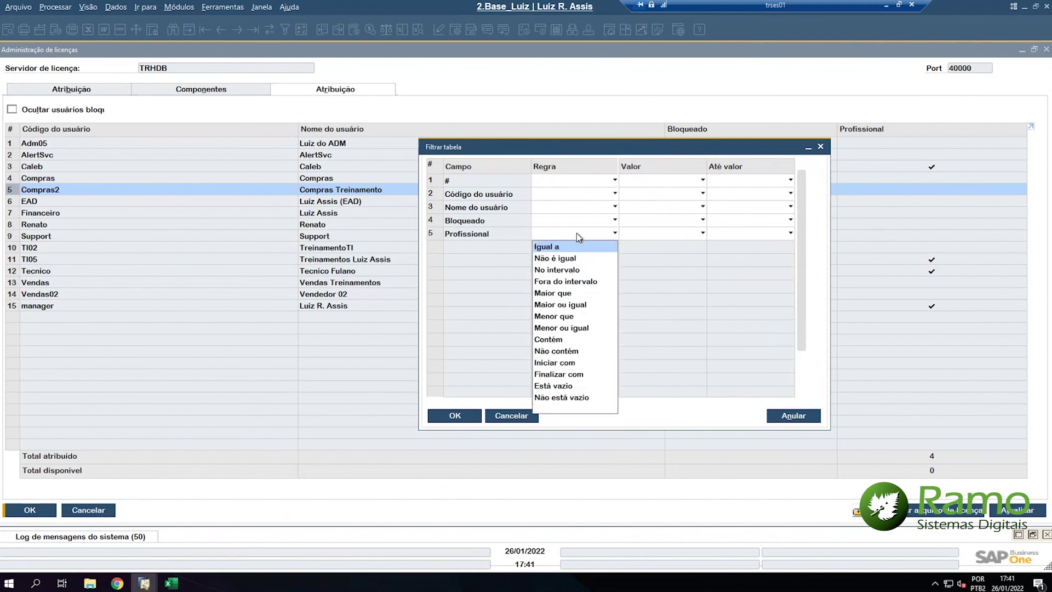
pyautogui.click(570, 244)
pyautogui.click(664, 233)
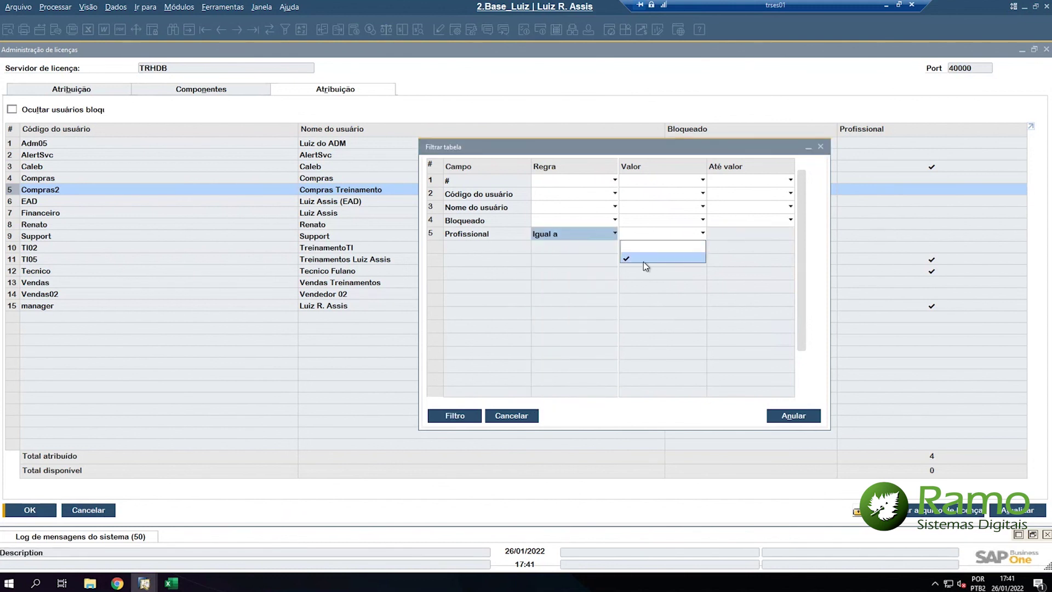
pyautogui.click(644, 258)
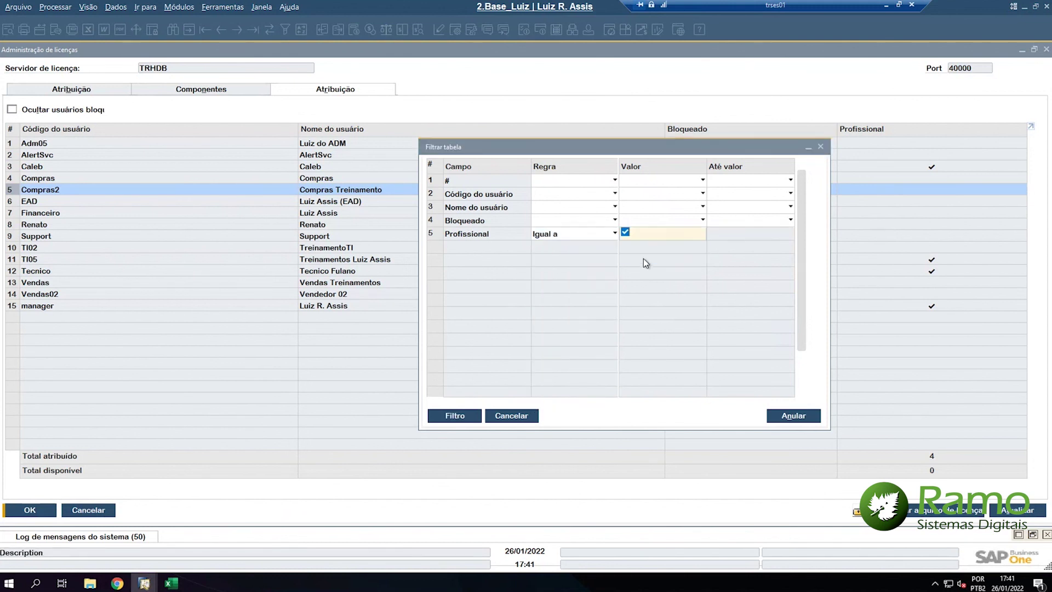
pyautogui.click(463, 416)
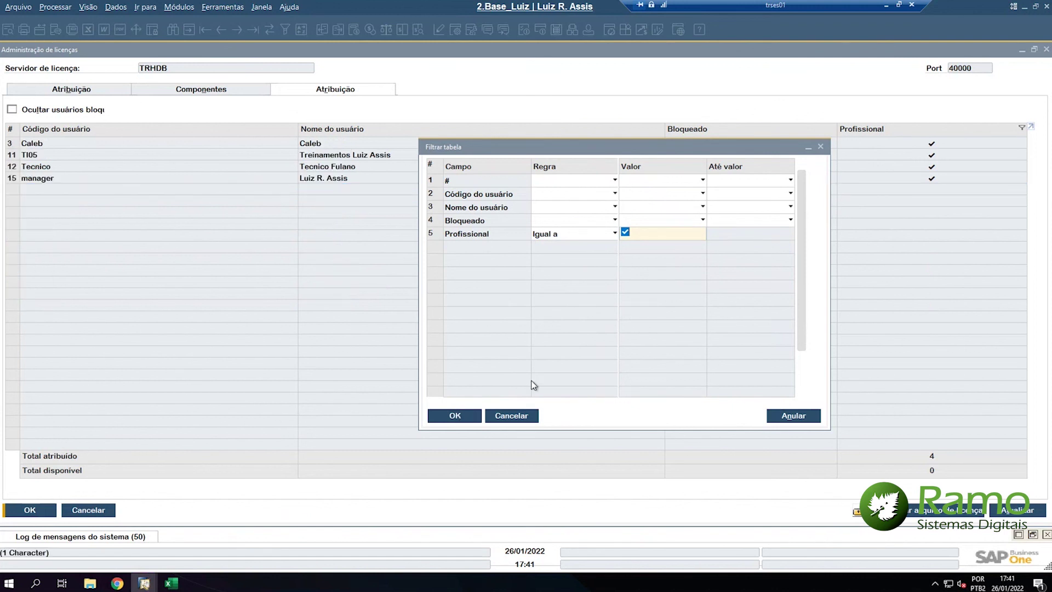
pyautogui.click(451, 415)
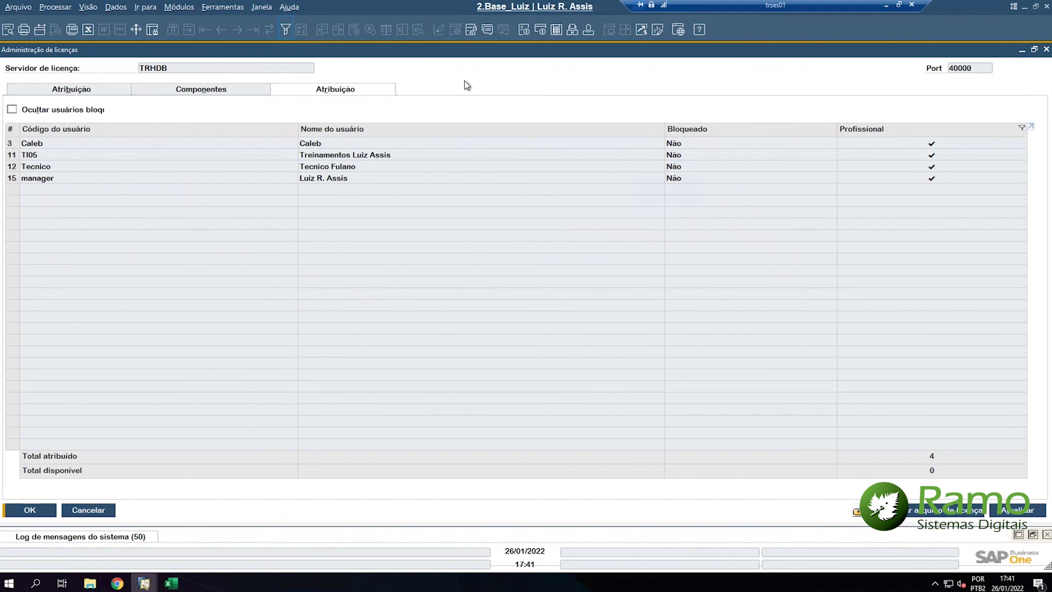
# - Remove the Profissional filter from the license assignment overview to list all users again
pyautogui.click(286, 30)
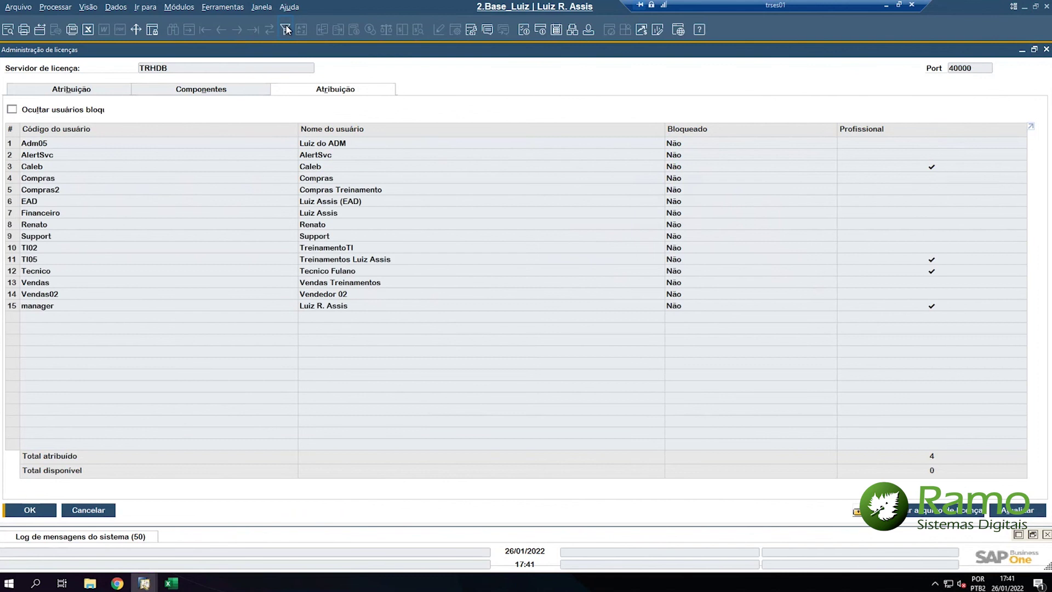